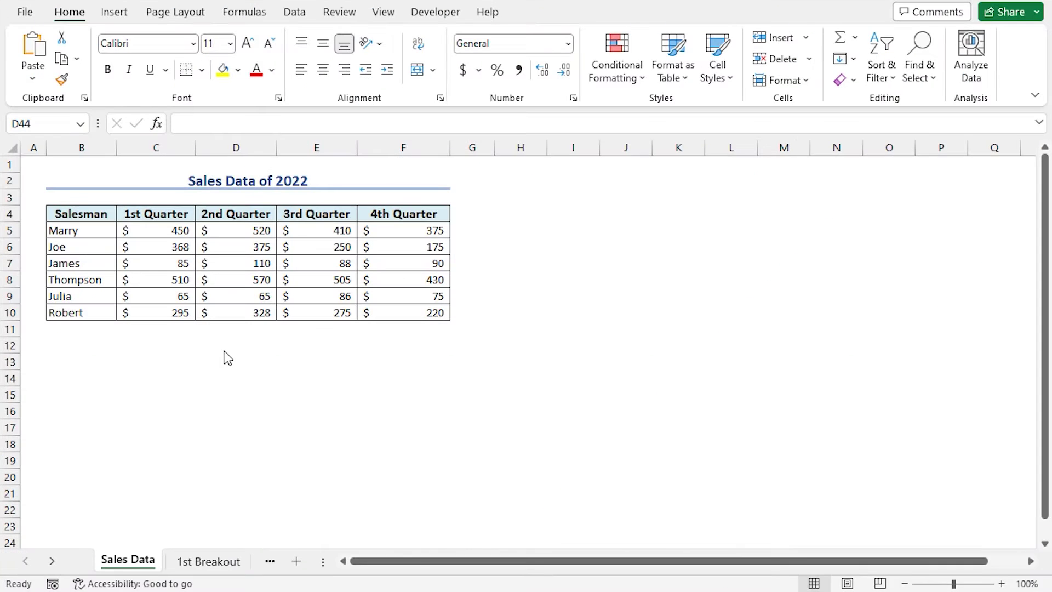
# Step: On 1st Breakout, insert a 2-D pie chart of B4:C10 and move it right of the table
pyautogui.click(203, 561)
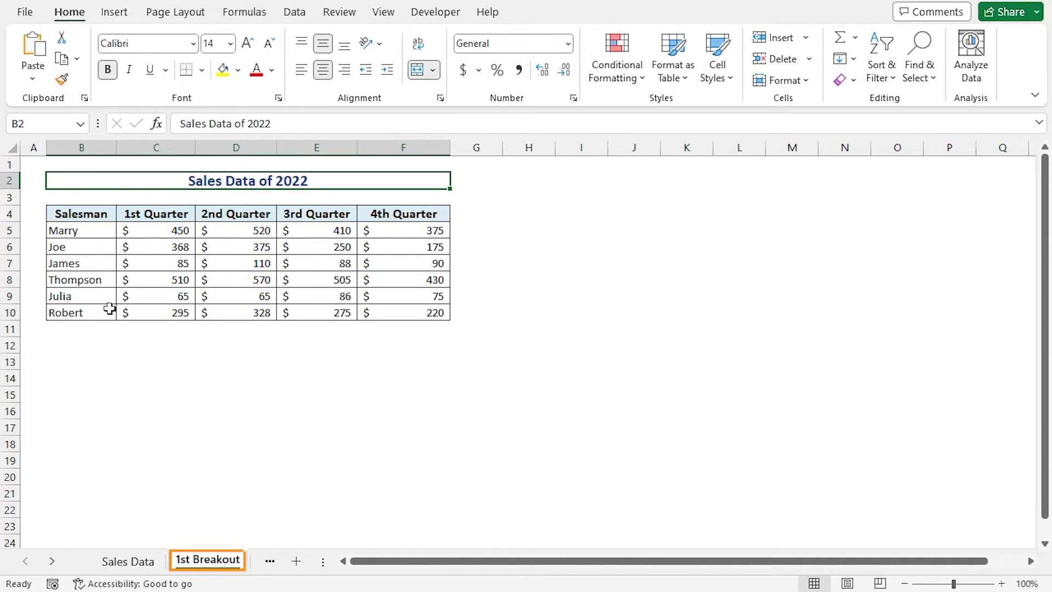
pyautogui.moveTo(89, 214); pyautogui.dragTo(169, 314)
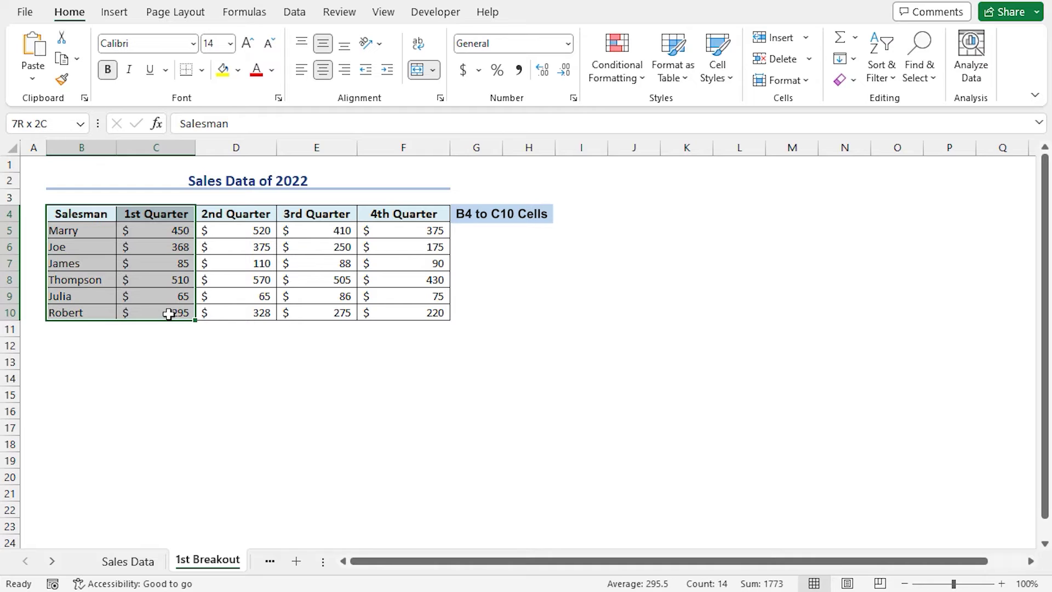
pyautogui.click(115, 14)
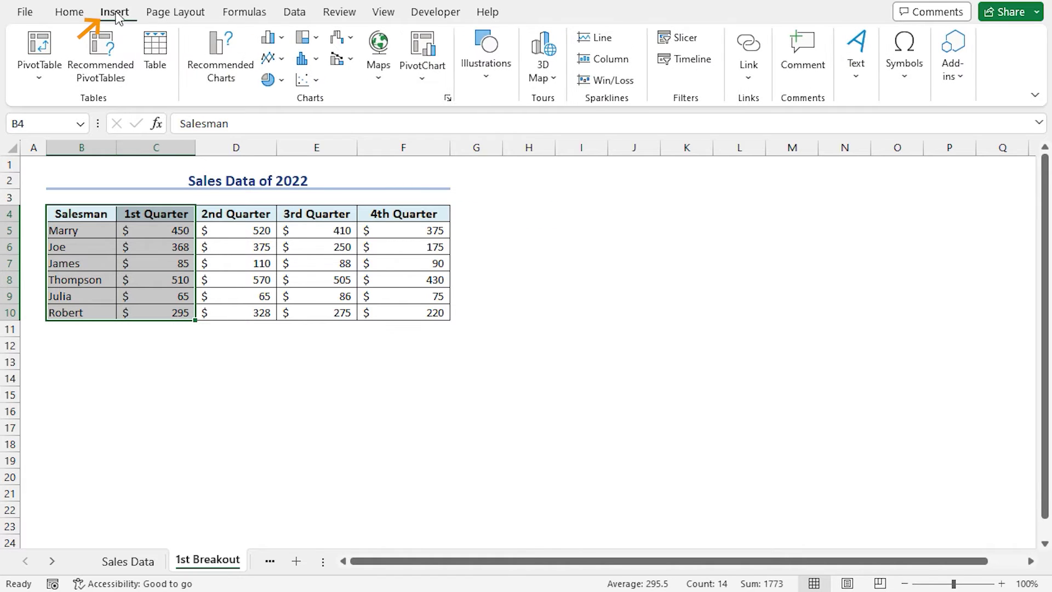
pyautogui.click(267, 79)
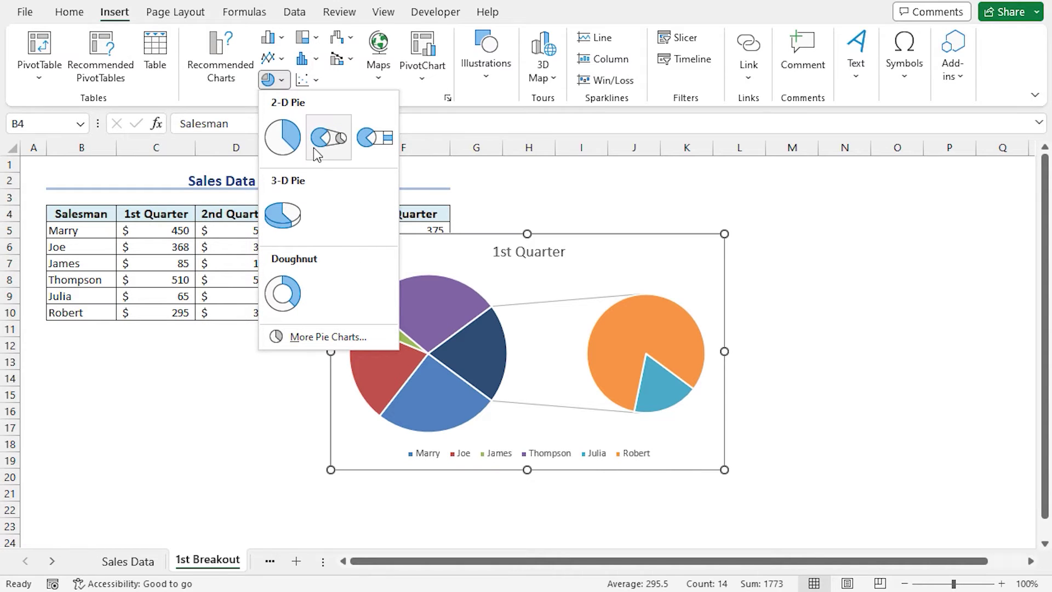
pyautogui.click(284, 137)
pyautogui.moveTo(620, 263); pyautogui.dragTo(751, 193)
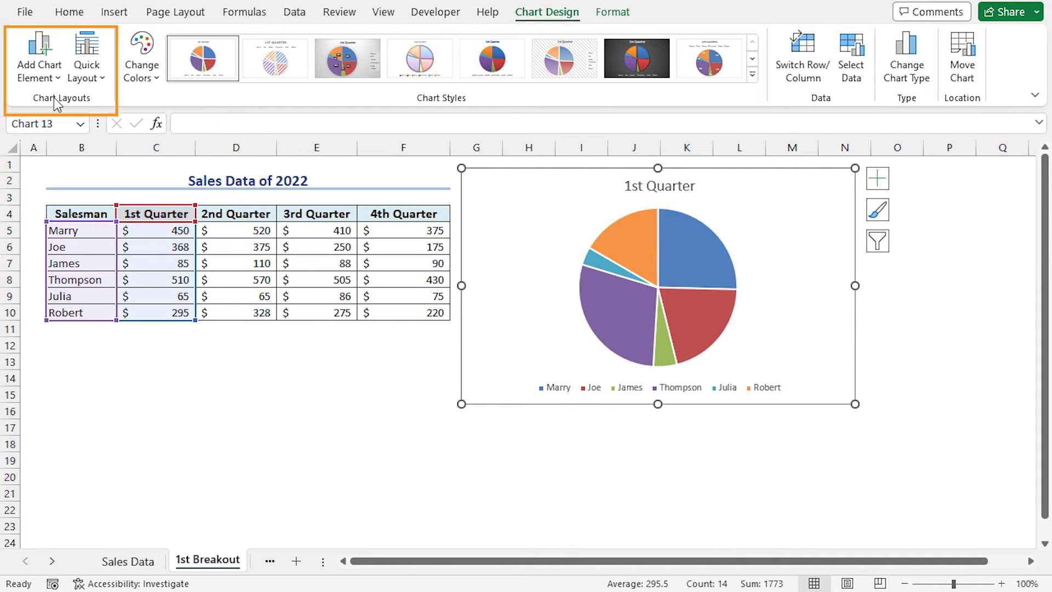
pyautogui.click(33, 52)
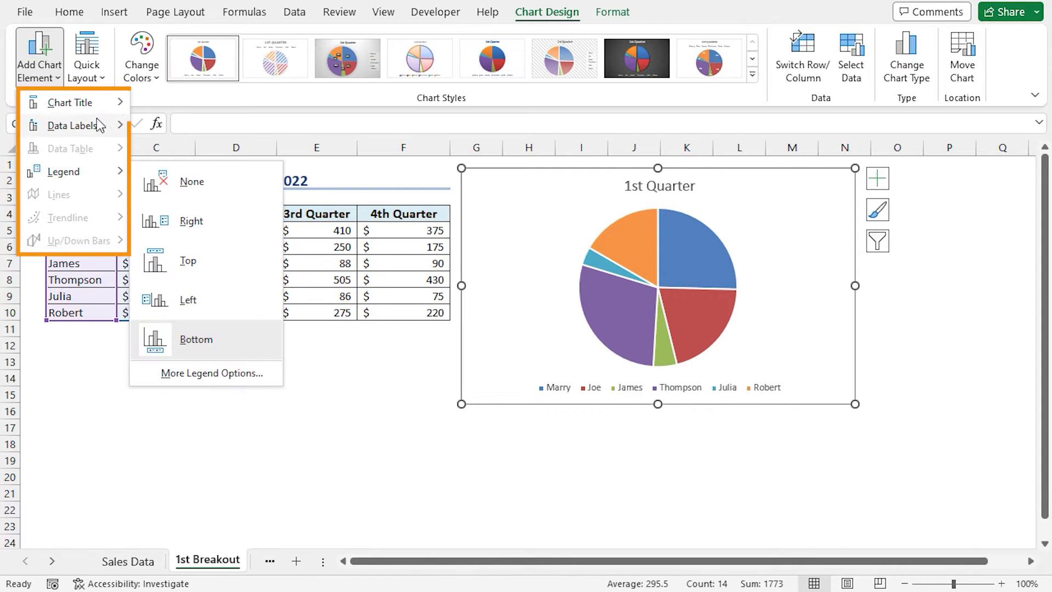
# Step: Add dollar data labels to the 1st Quarter pie chart at the Inside End position
pyautogui.moveTo(101, 104)
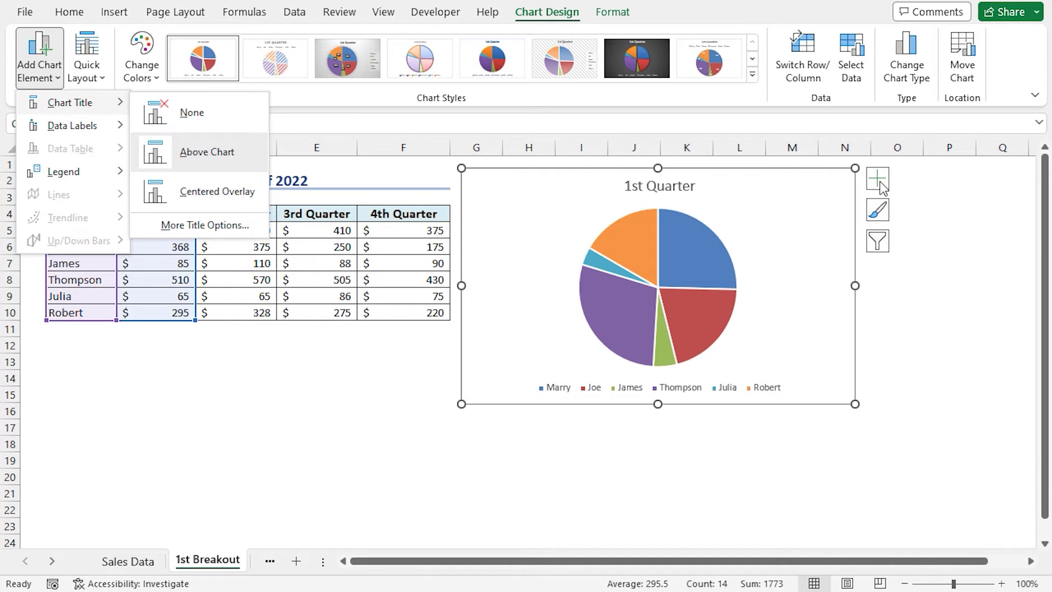
pyautogui.click(881, 182)
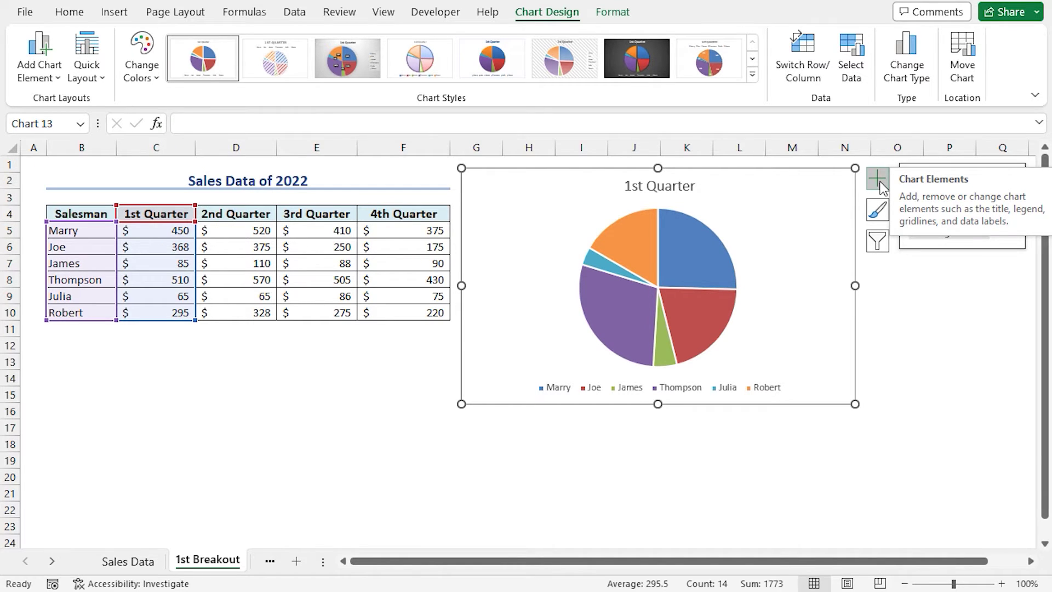
pyautogui.click(916, 215)
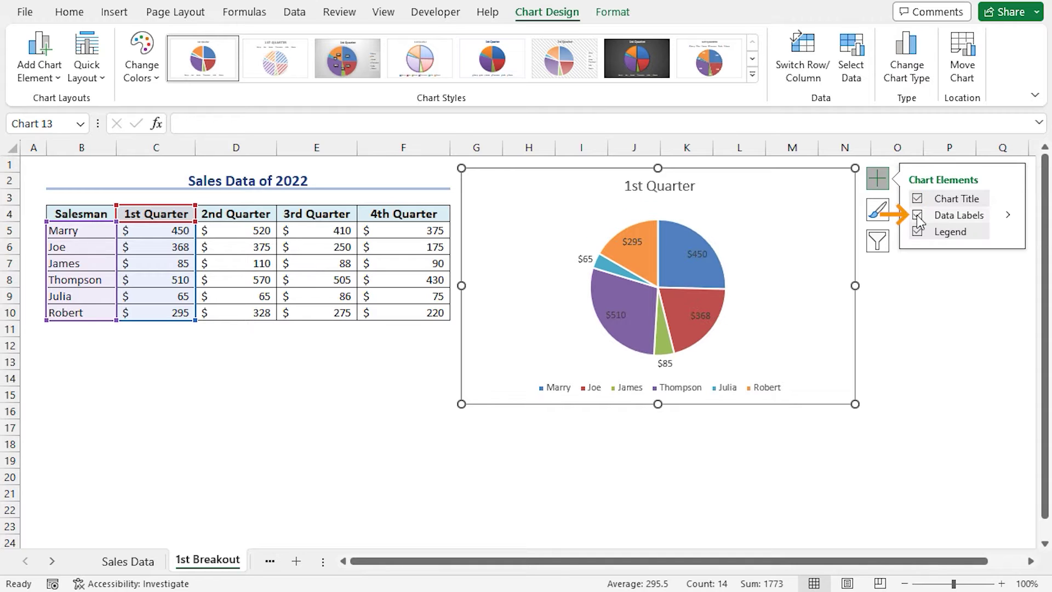
pyautogui.click(1008, 216)
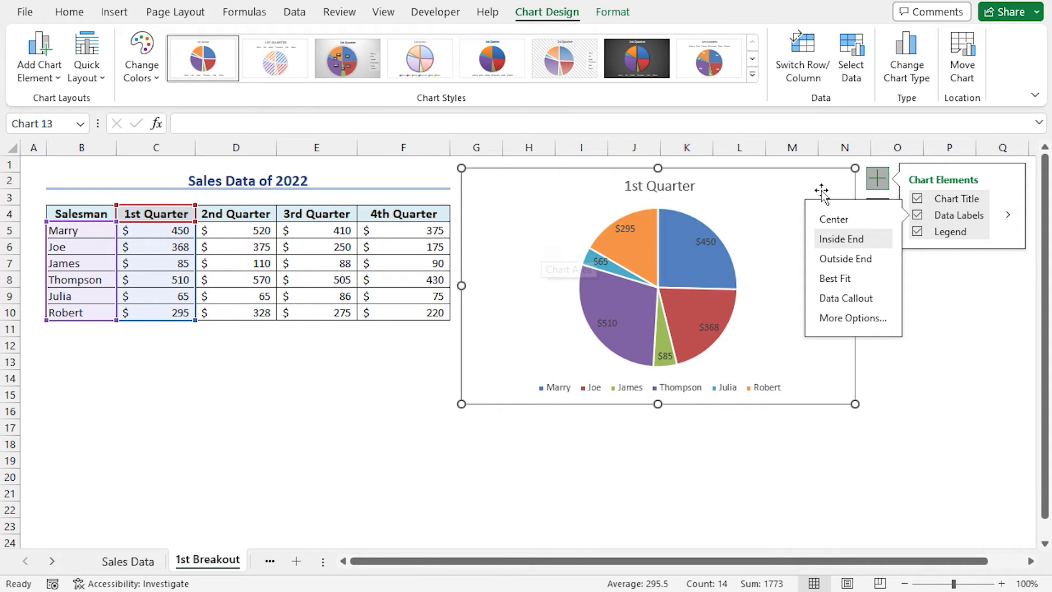
pyautogui.click(883, 183)
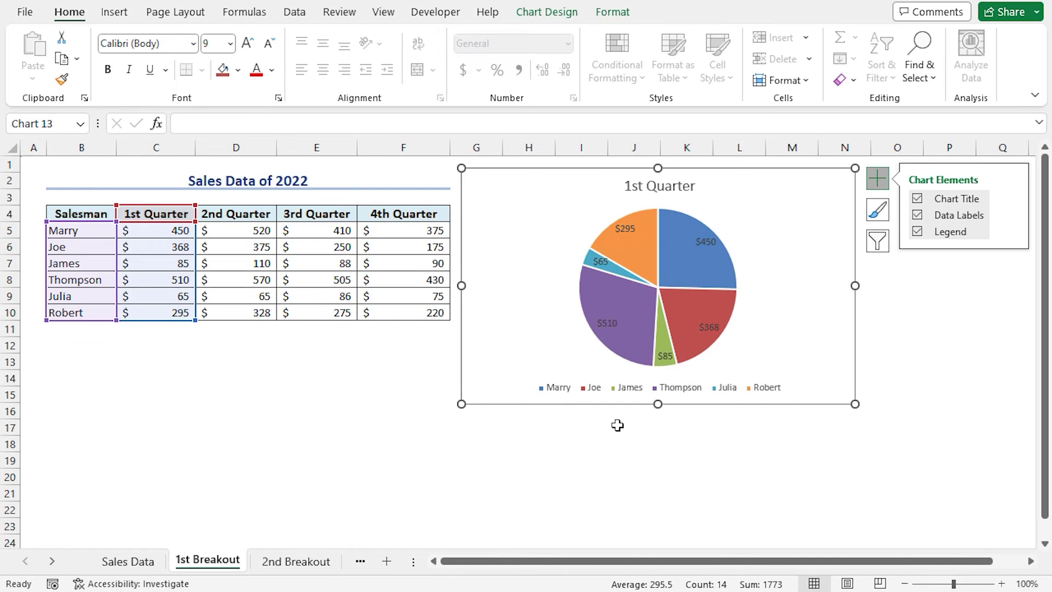
pyautogui.click(296, 560)
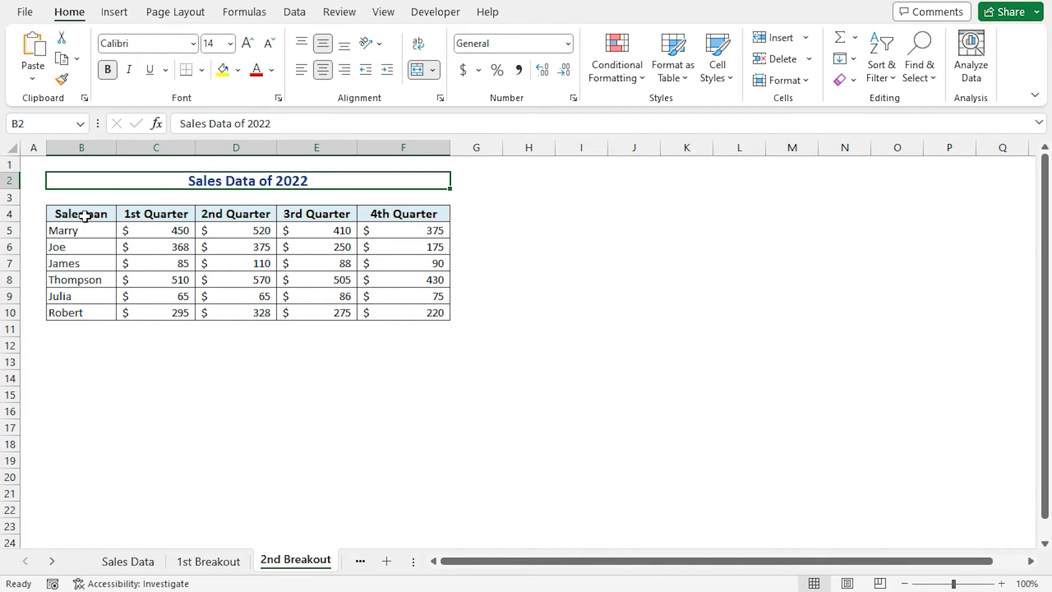
# Step: Insert a 2-D pie chart of B4:B10 and D4:D10, placed over columns G–N
pyautogui.moveTo(84, 213); pyautogui.dragTo(77, 310)
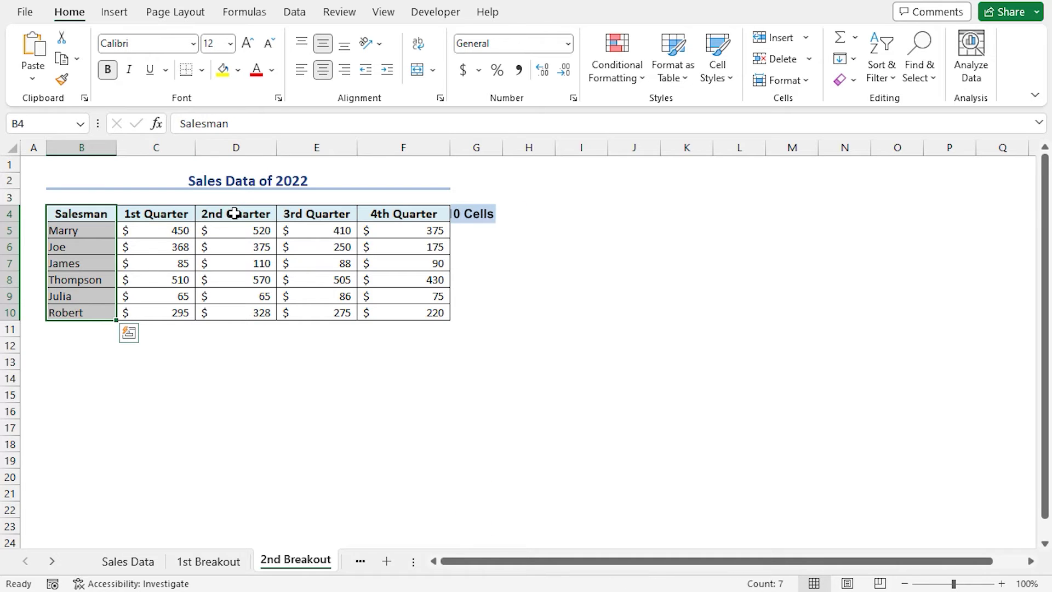
pyautogui.moveTo(238, 211); pyautogui.dragTo(220, 309)
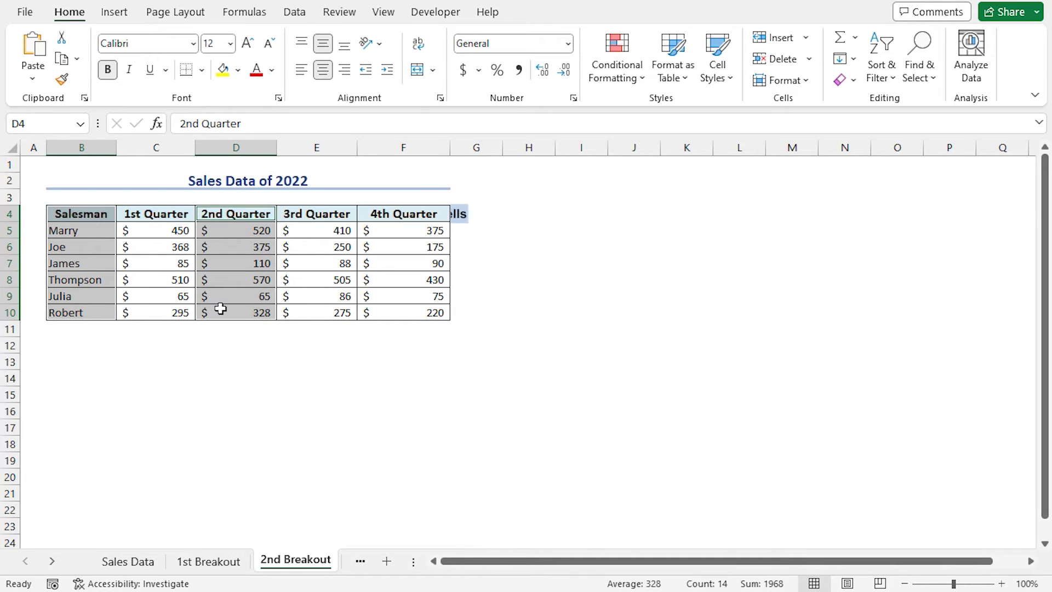
pyautogui.click(114, 12)
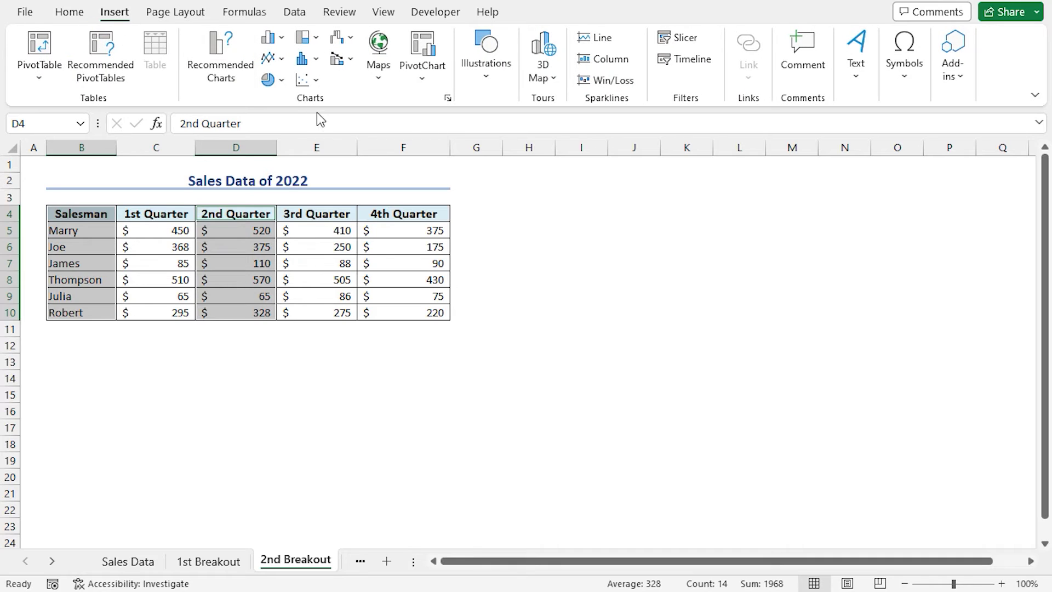
pyautogui.click(268, 82)
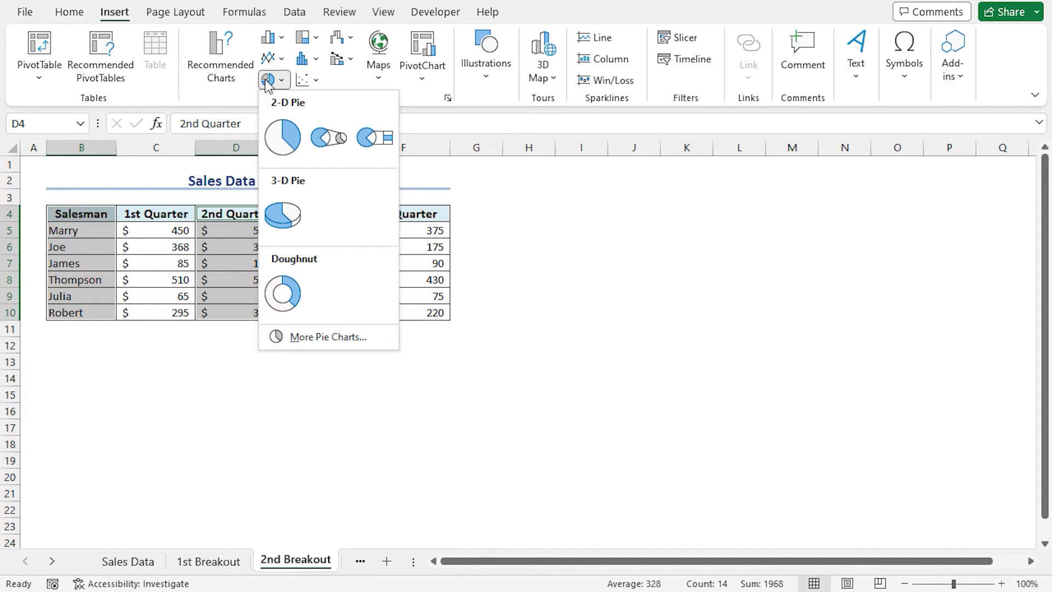
pyautogui.click(287, 134)
pyautogui.moveTo(611, 266); pyautogui.dragTo(754, 203)
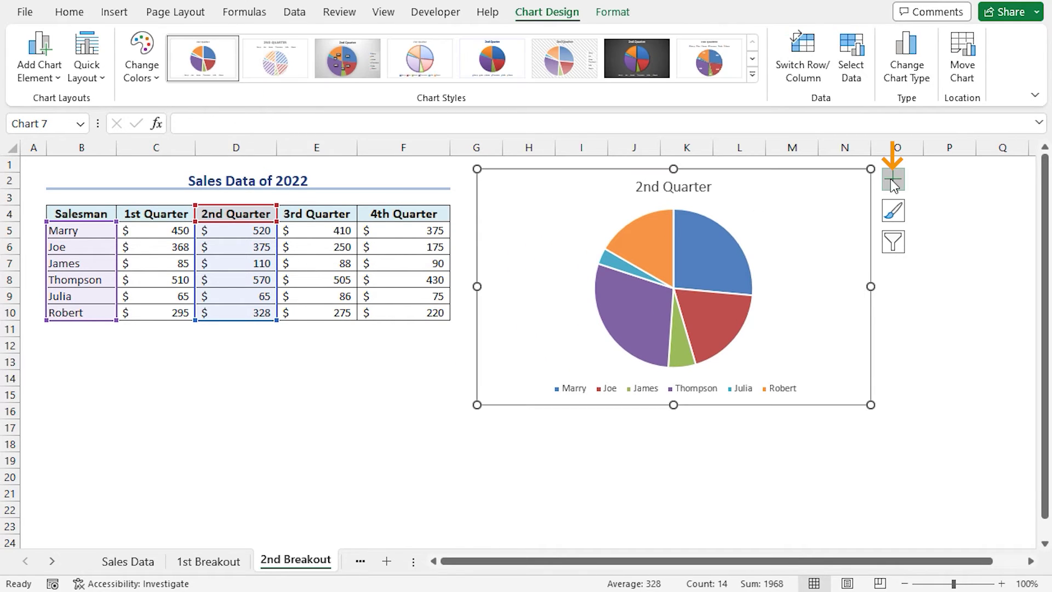
# Step: Add data labels to the 2nd Quarter pie at the Outside End position
pyautogui.click(893, 181)
pyautogui.click(932, 214)
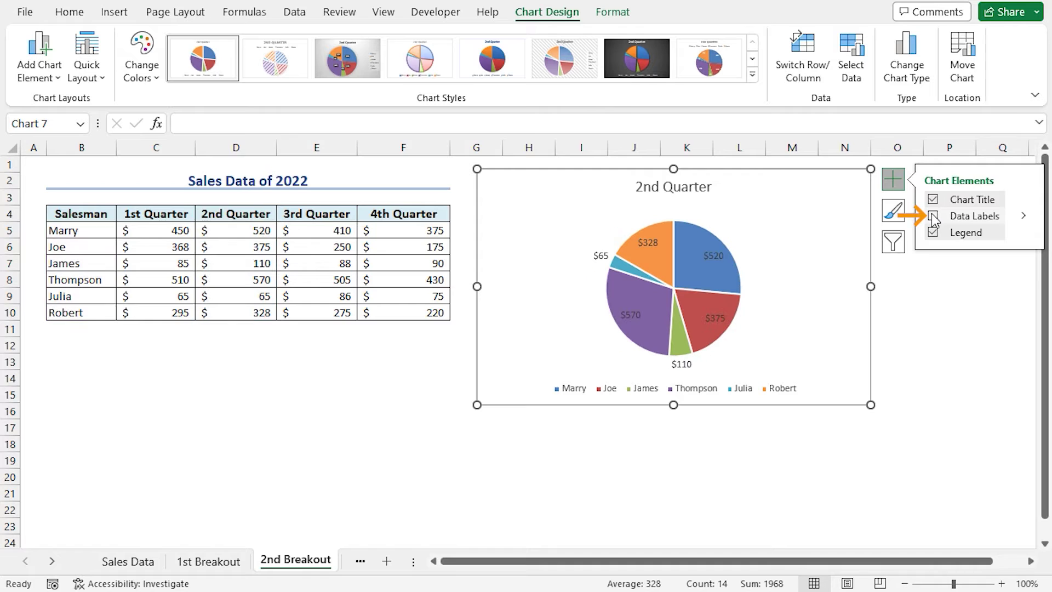
pyautogui.click(1024, 216)
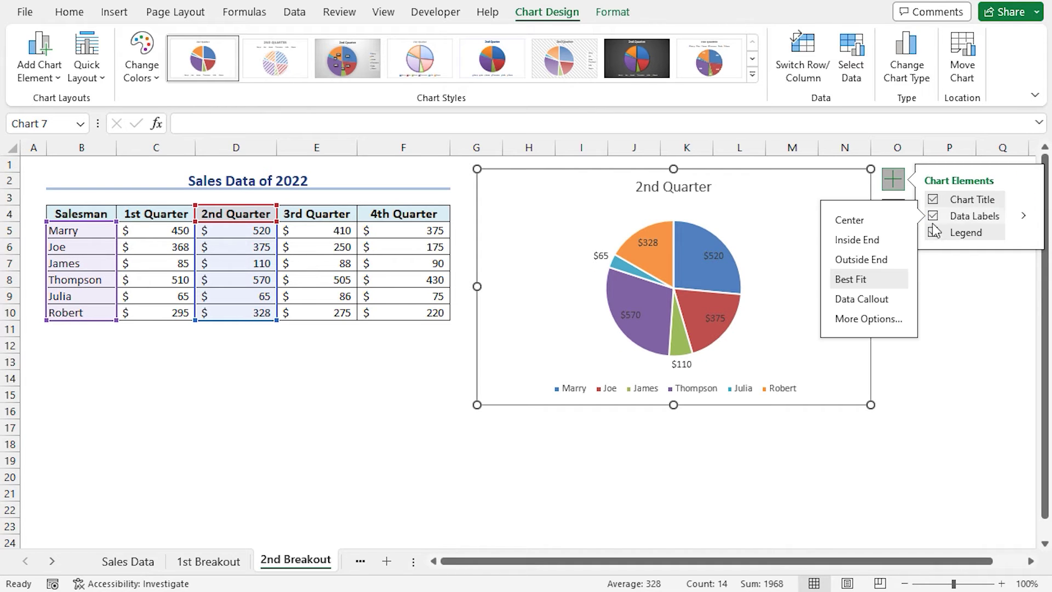
pyautogui.click(871, 263)
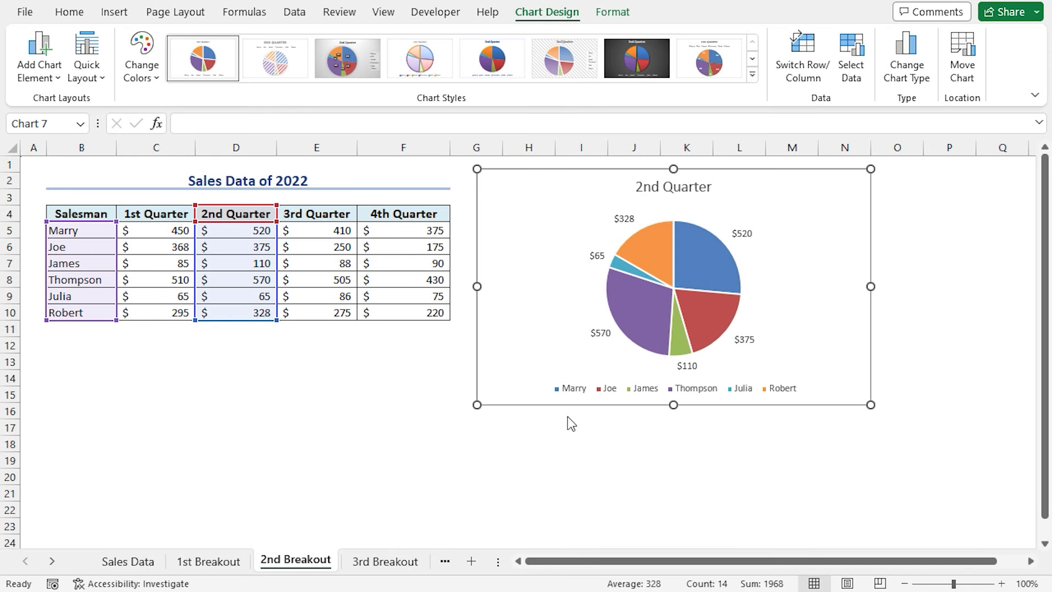
# Step: On 3rd Breakout, insert a 2-D pie chart of B4:B10 and E4:E10 beside the table
pyautogui.click(385, 562)
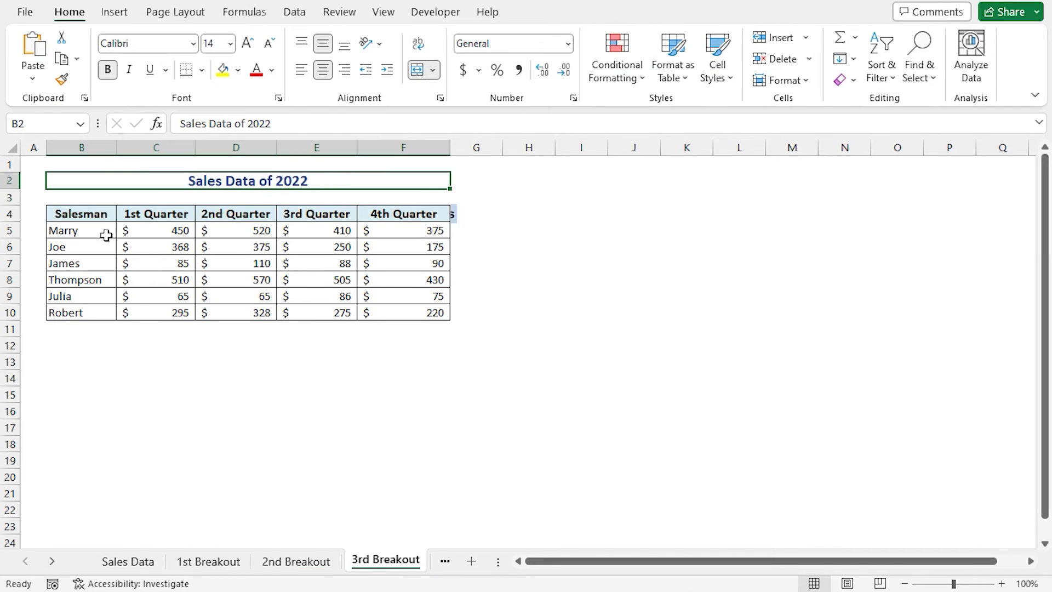
pyautogui.moveTo(91, 213); pyautogui.dragTo(82, 310)
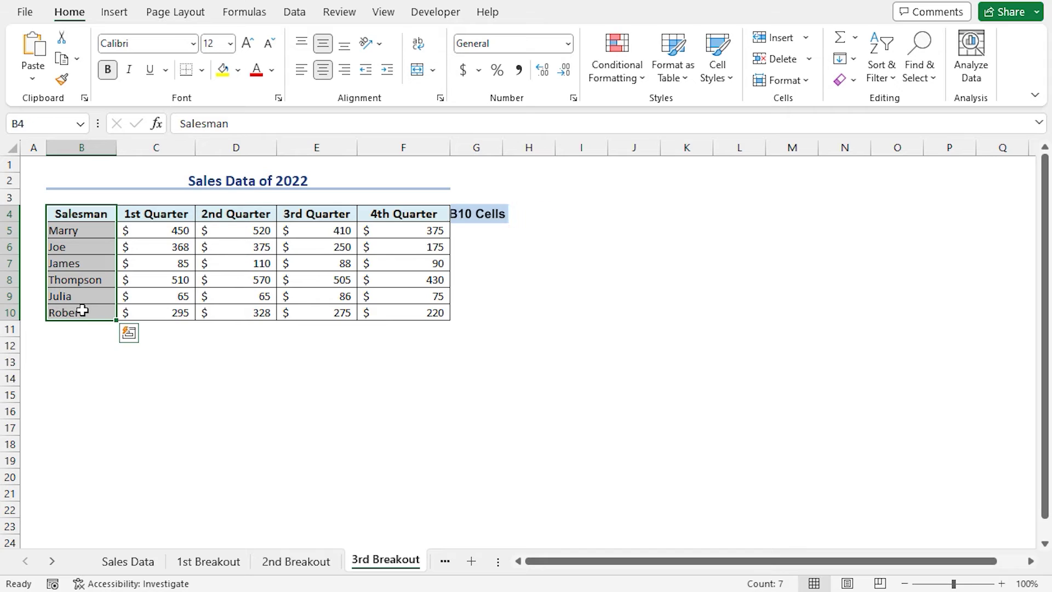
pyautogui.moveTo(314, 214); pyautogui.dragTo(330, 310)
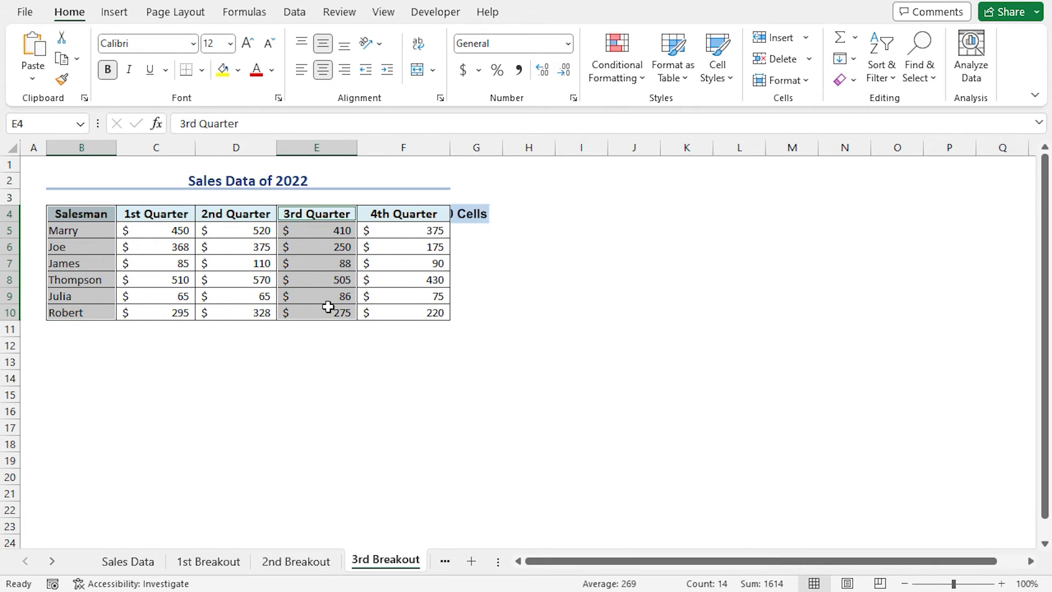
pyautogui.click(116, 16)
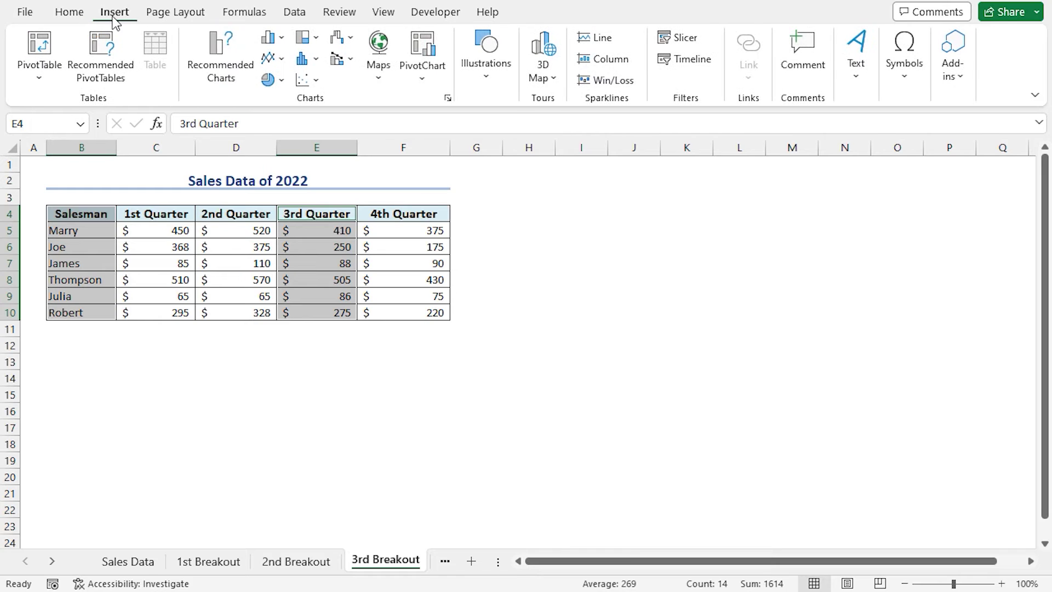
pyautogui.click(268, 85)
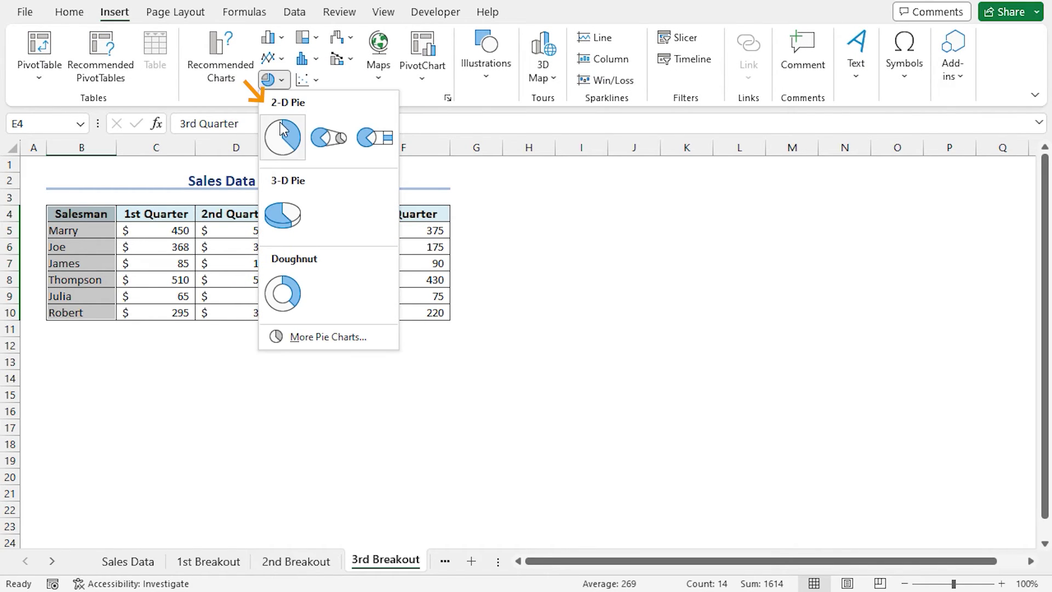
pyautogui.click(283, 132)
pyautogui.moveTo(611, 272); pyautogui.dragTo(758, 198)
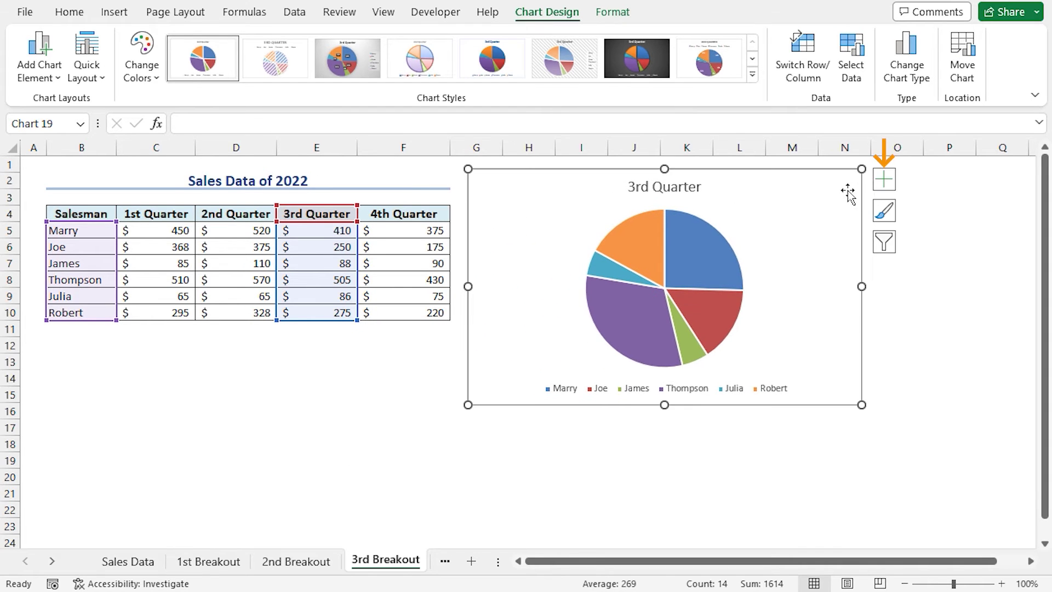
# Step: Give the 3rd Quarter pie Data Callout labels showing names and percentages
pyautogui.click(883, 181)
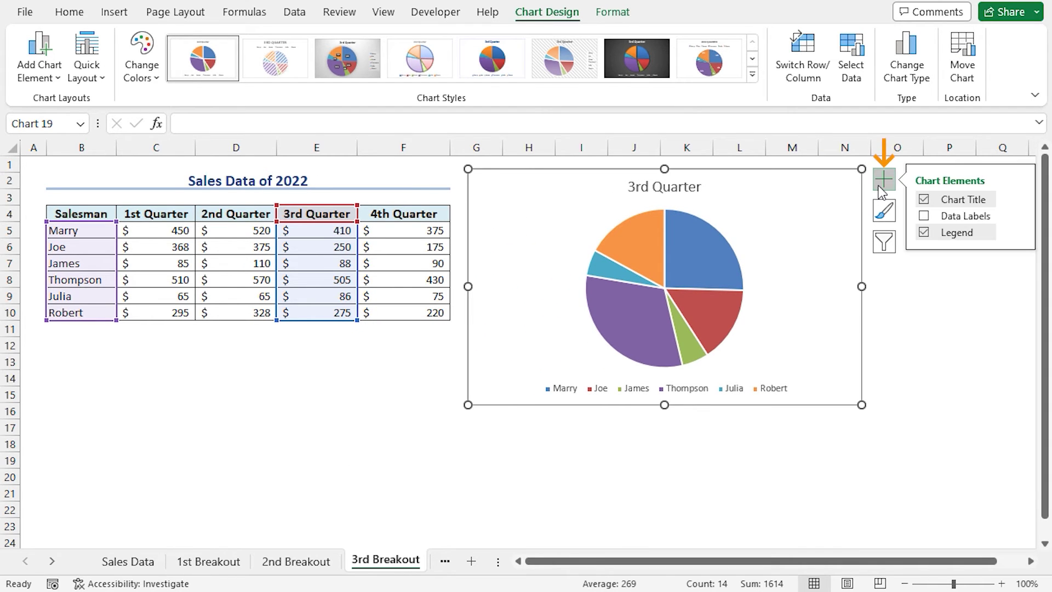
pyautogui.click(922, 216)
pyautogui.click(1013, 216)
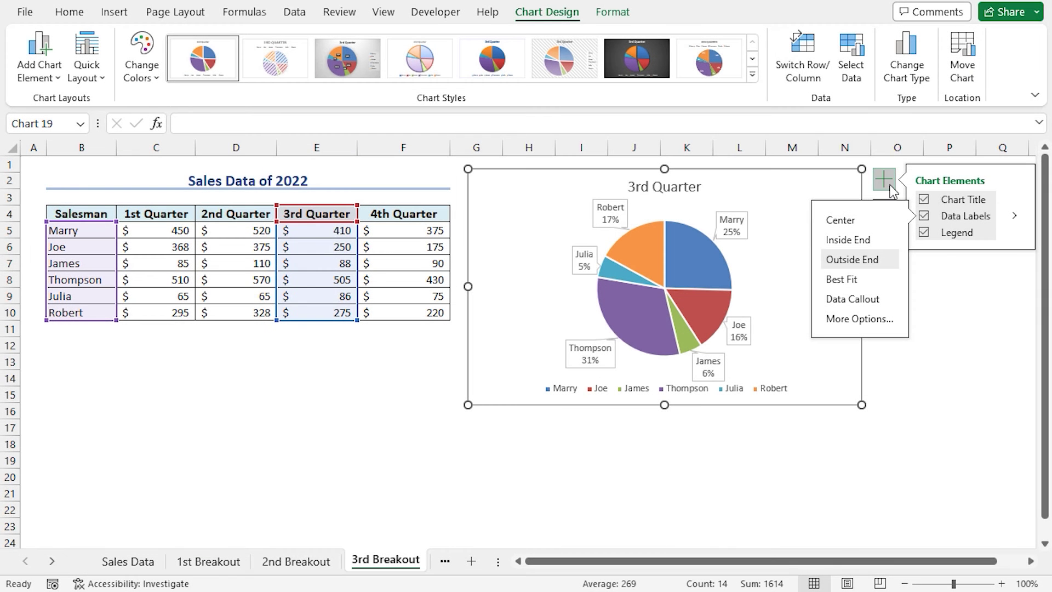
pyautogui.click(885, 179)
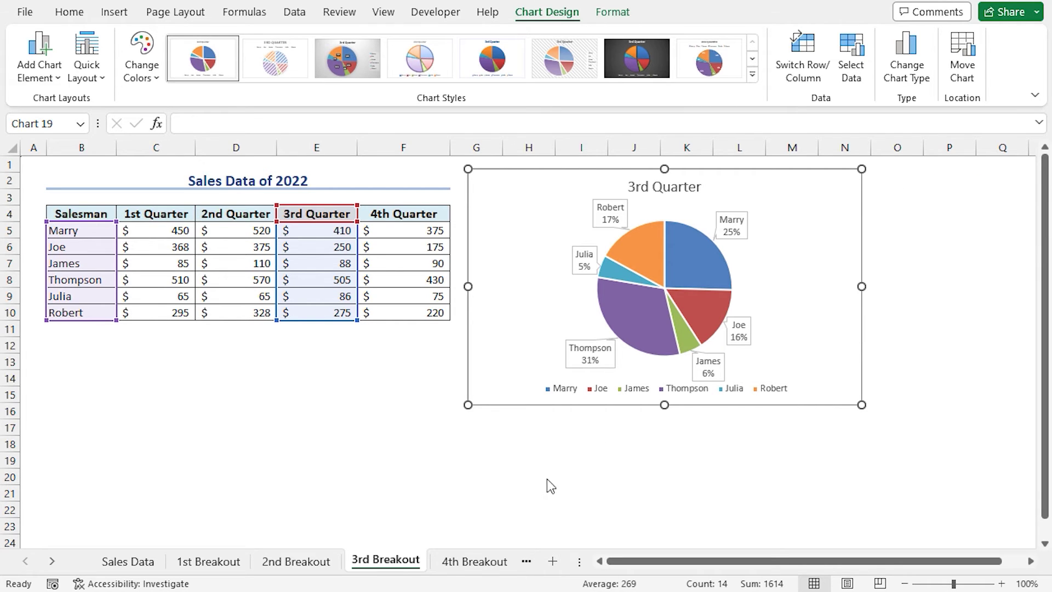
pyautogui.click(483, 564)
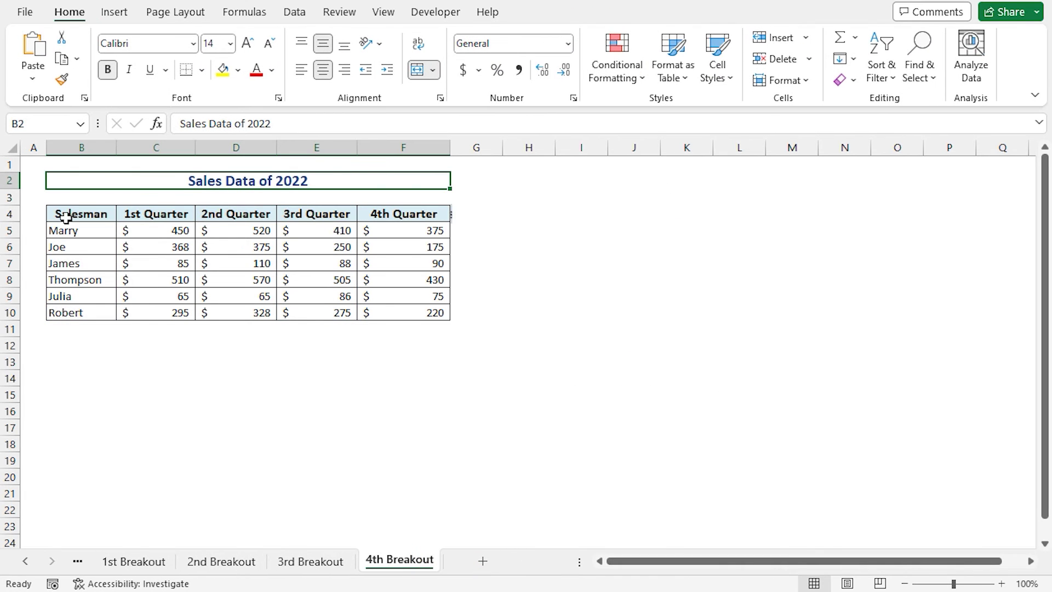
# Step: Insert a 2-D pie chart of B4:B10 and F4:F10, placed over columns G–N
pyautogui.moveTo(66, 218); pyautogui.dragTo(70, 310)
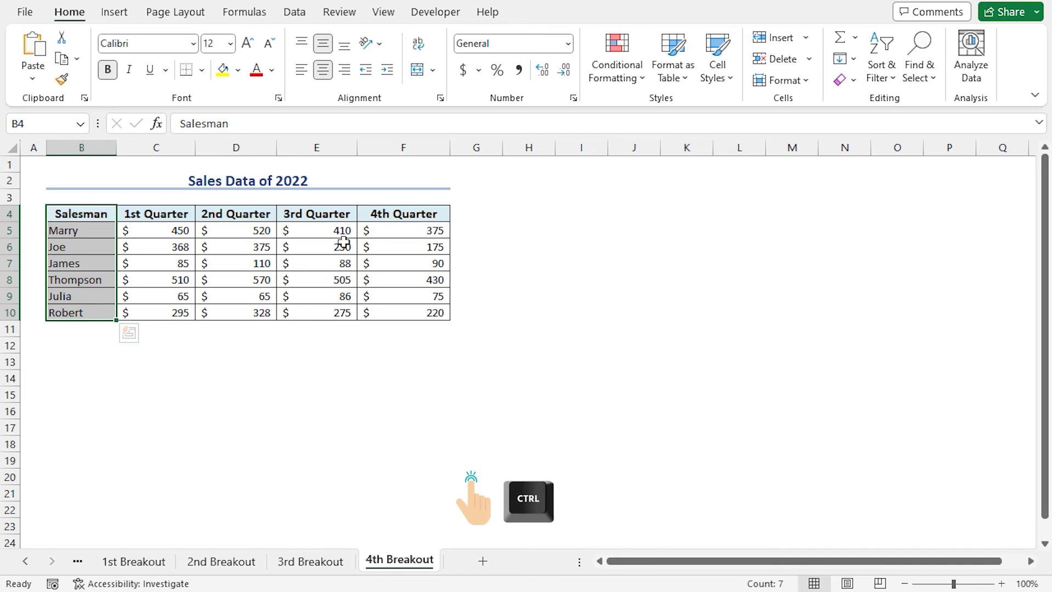
pyautogui.moveTo(411, 211); pyautogui.dragTo(416, 311)
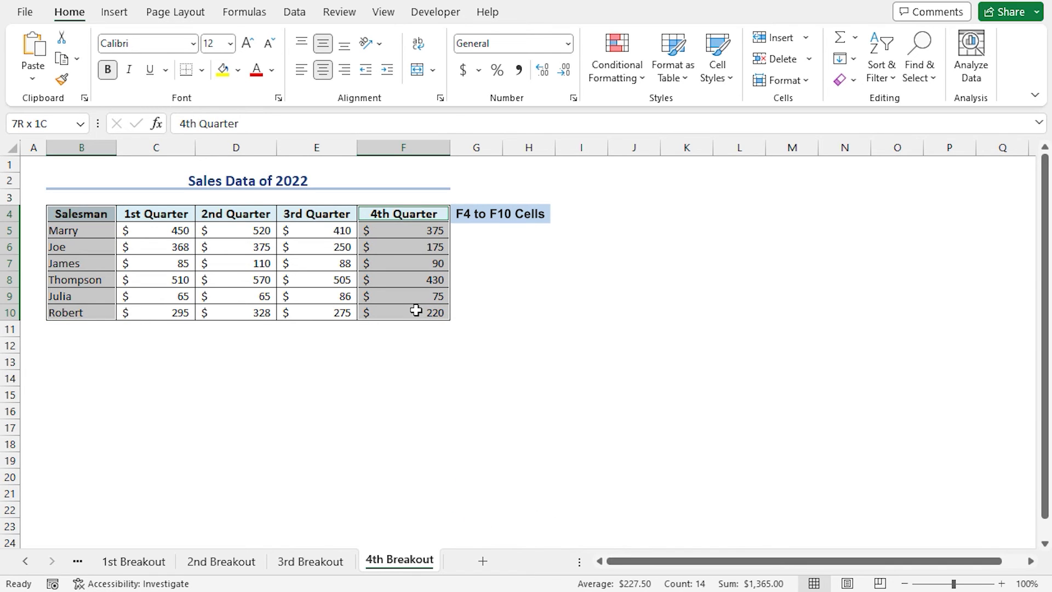
pyautogui.click(124, 13)
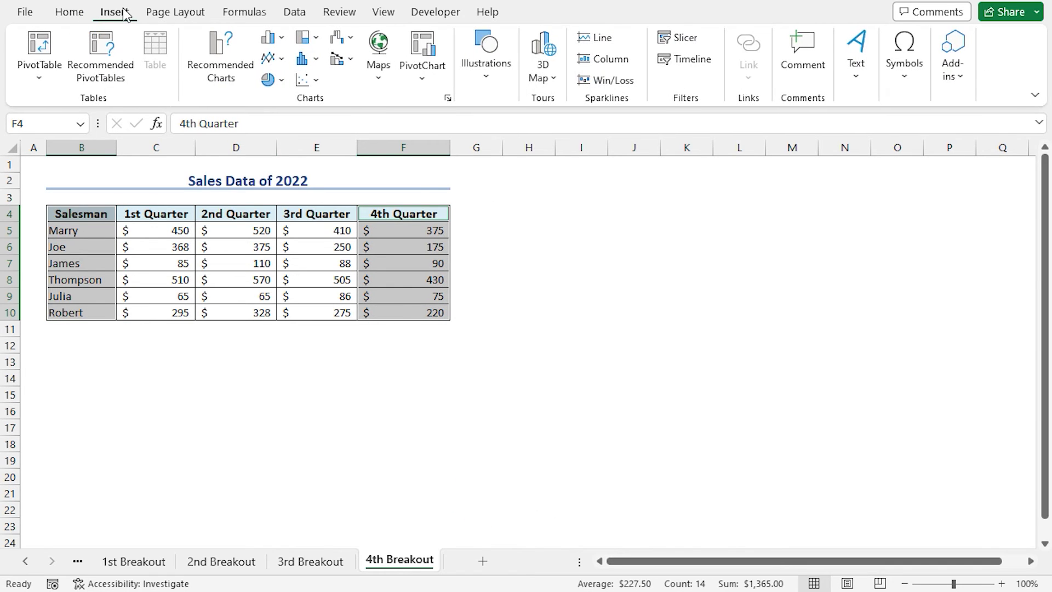
pyautogui.click(268, 82)
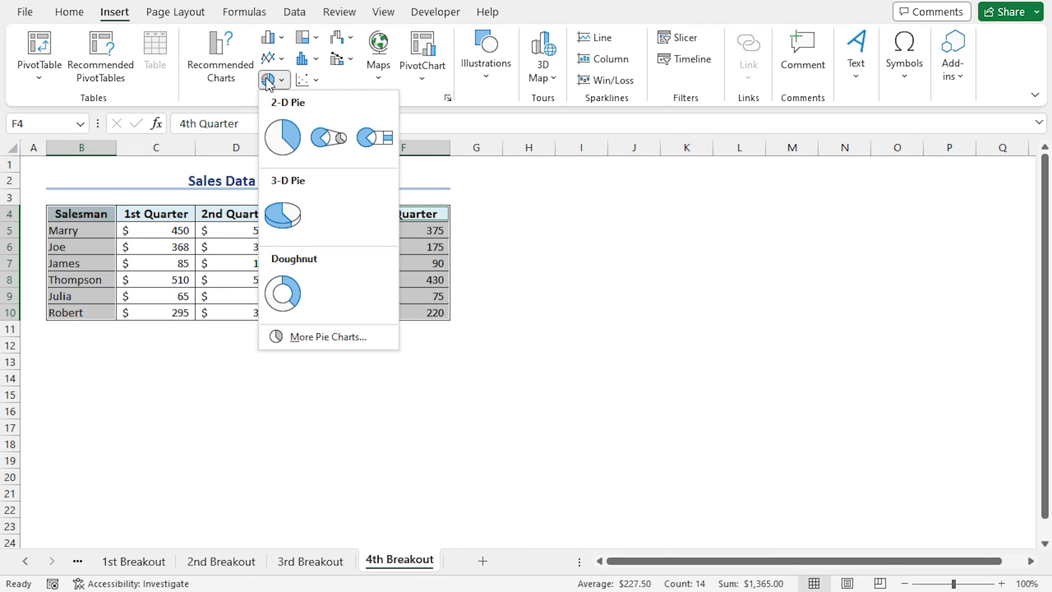
pyautogui.click(291, 137)
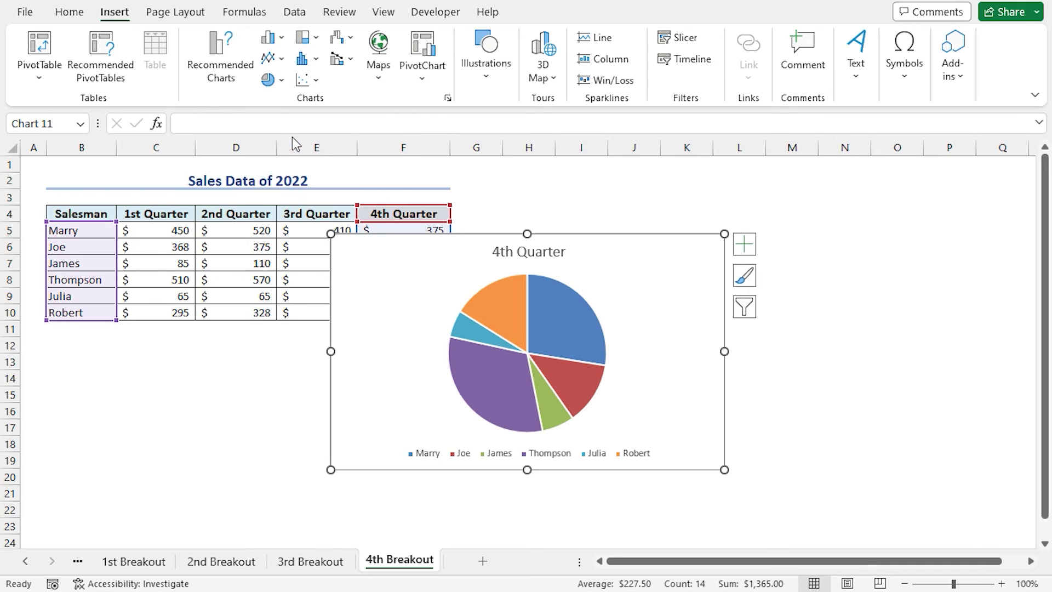
pyautogui.moveTo(612, 256); pyautogui.dragTo(750, 190)
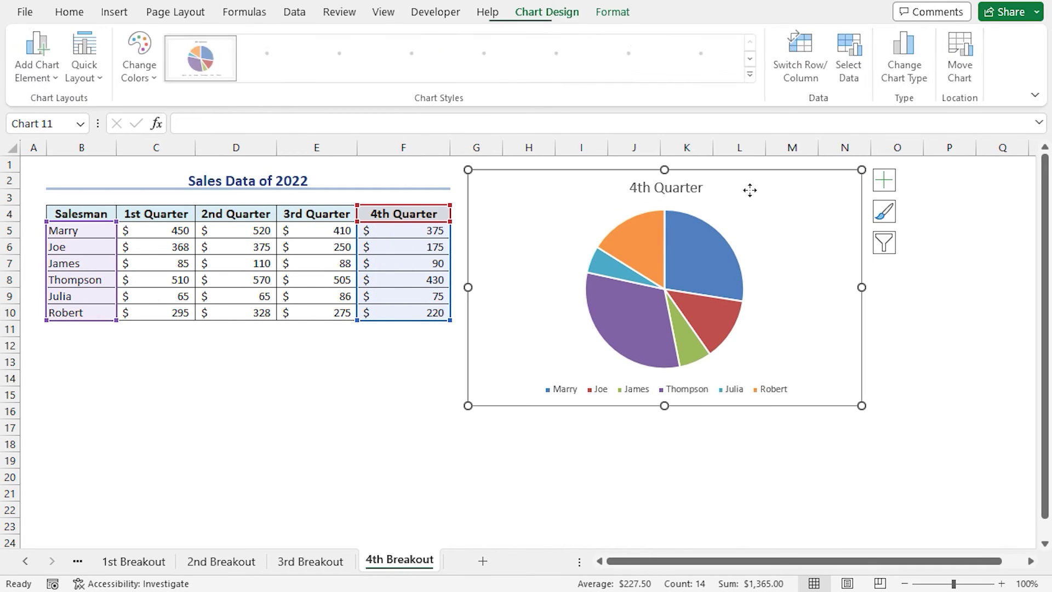
# Step: Turn on dollar data labels for the 4th Quarter pie slices
pyautogui.click(885, 181)
pyautogui.click(924, 217)
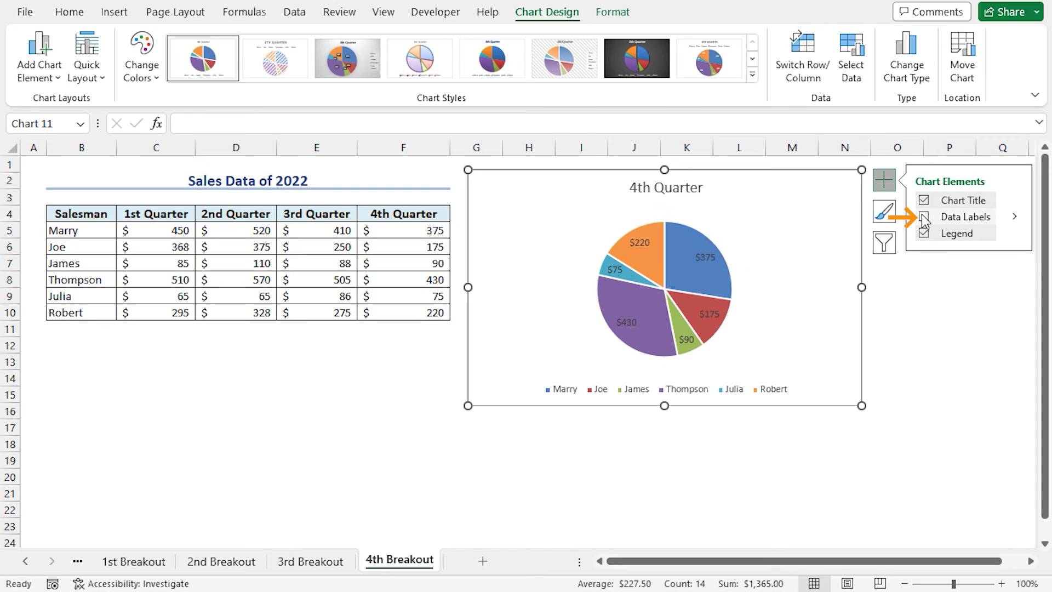
pyautogui.click(1015, 220)
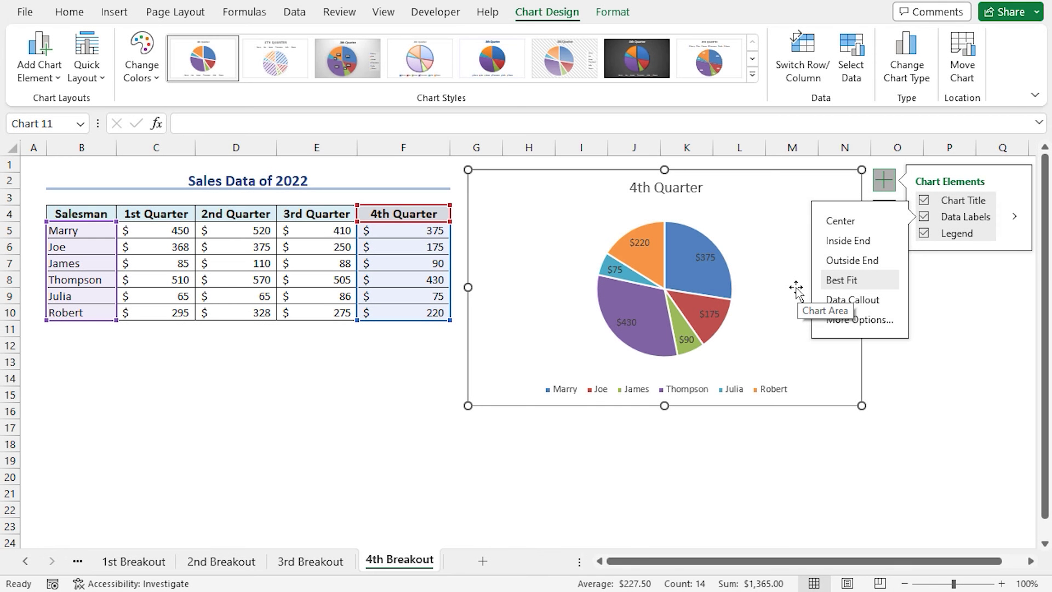
pyautogui.click(795, 289)
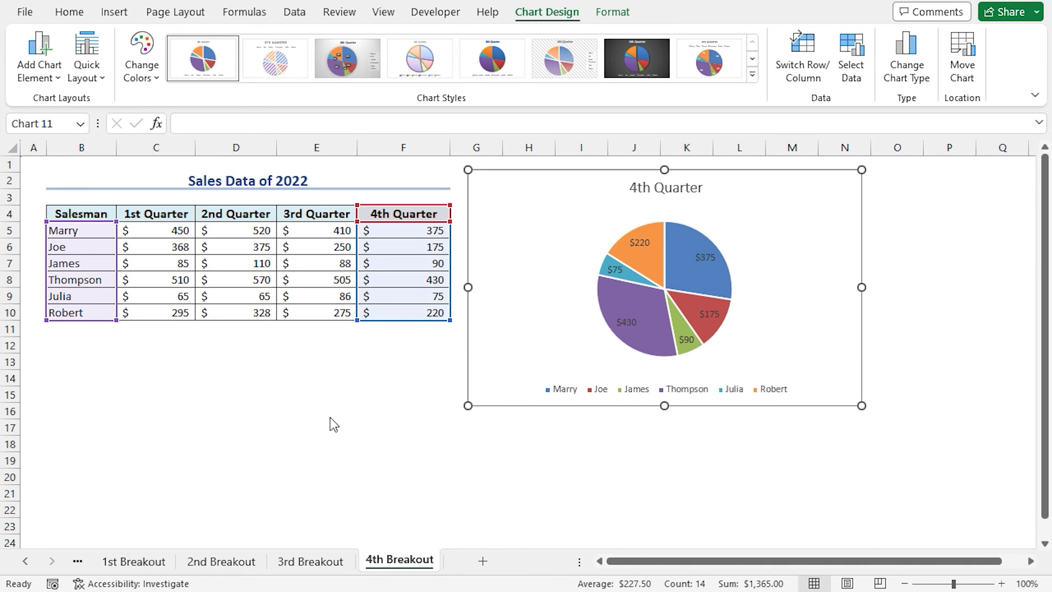